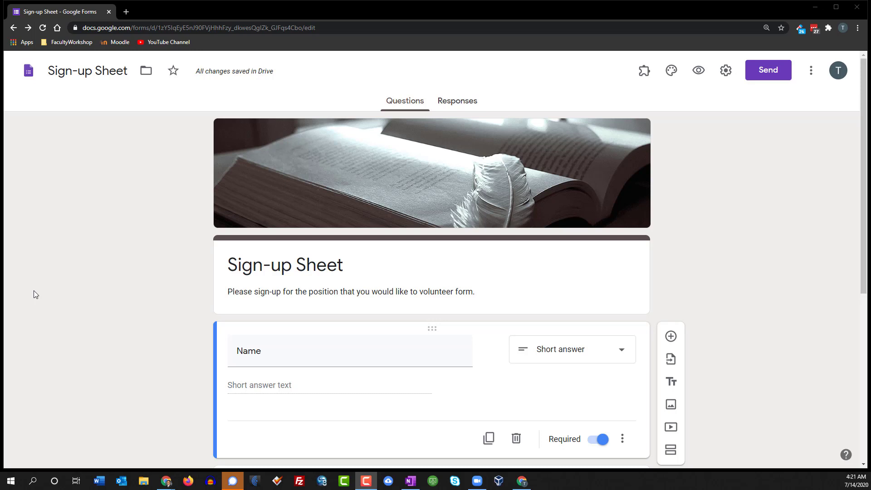
{"action": "scroll", "coordinate": [90, 256], "scroll_direction": "down", "scroll_amount": 2}
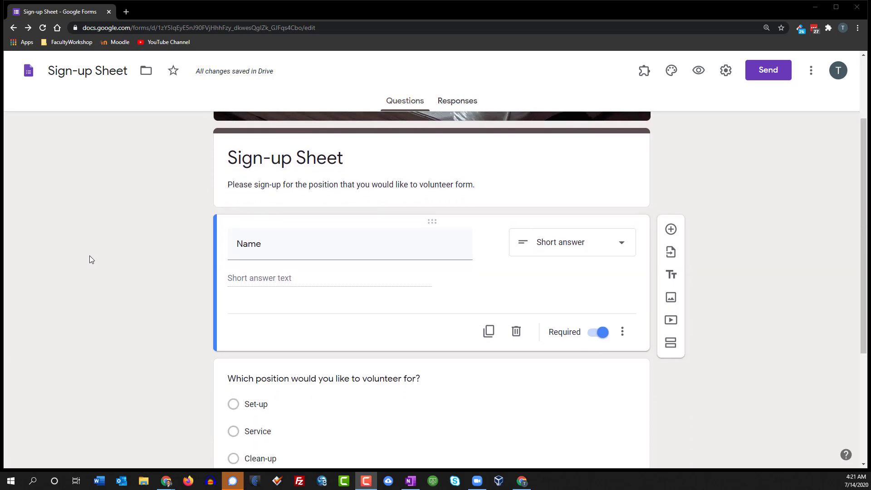
{"action": "scroll", "coordinate": [89, 256], "scroll_direction": "down", "scroll_amount": 1}
{"action": "scroll", "coordinate": [89, 256], "scroll_direction": "down", "scroll_amount": 1}
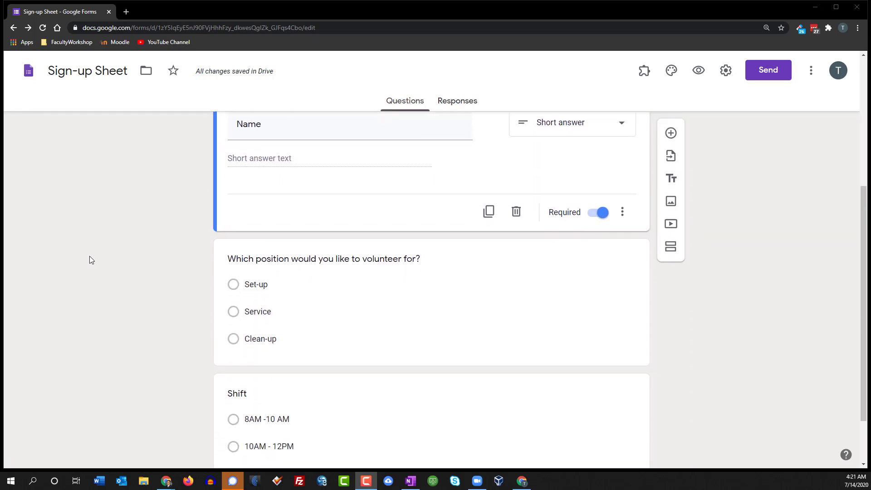
{"action": "mouse_move", "coordinate": [350, 243]}
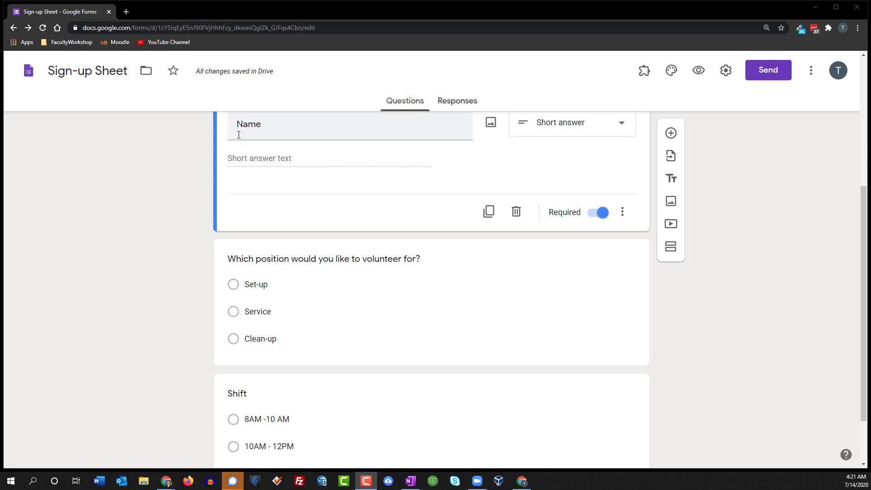
{"action": "scroll", "coordinate": [149, 204], "scroll_direction": "down", "scroll_amount": 1}
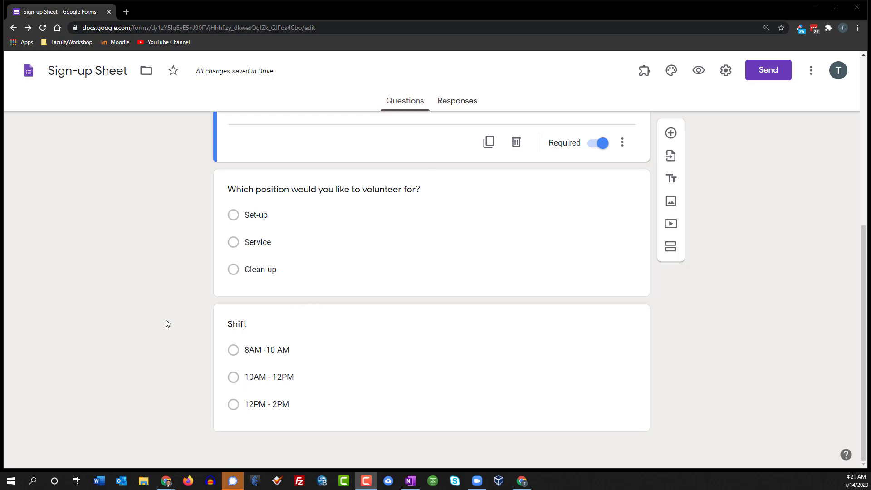
{"action": "scroll", "coordinate": [166, 323], "scroll_direction": "up", "scroll_amount": 5}
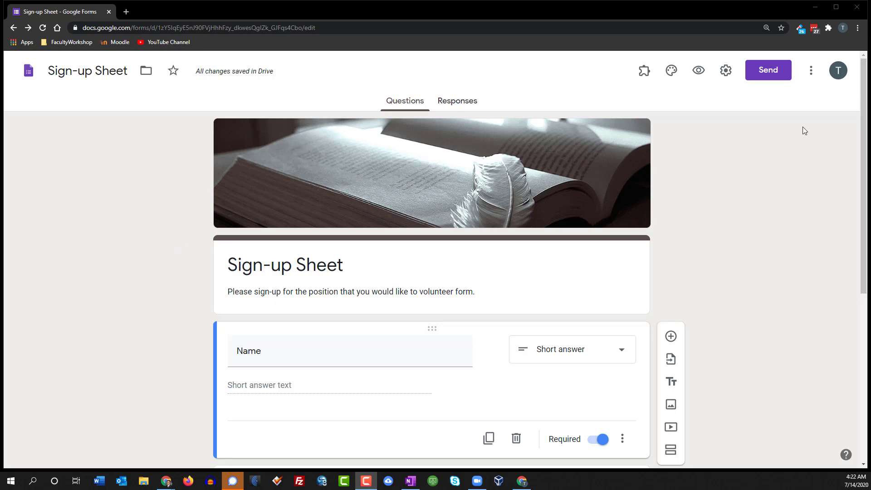
Step: Search the add-ons marketplace for 'Choice Removal' and start installing it
{"action": "left_click", "coordinate": [813, 80]}
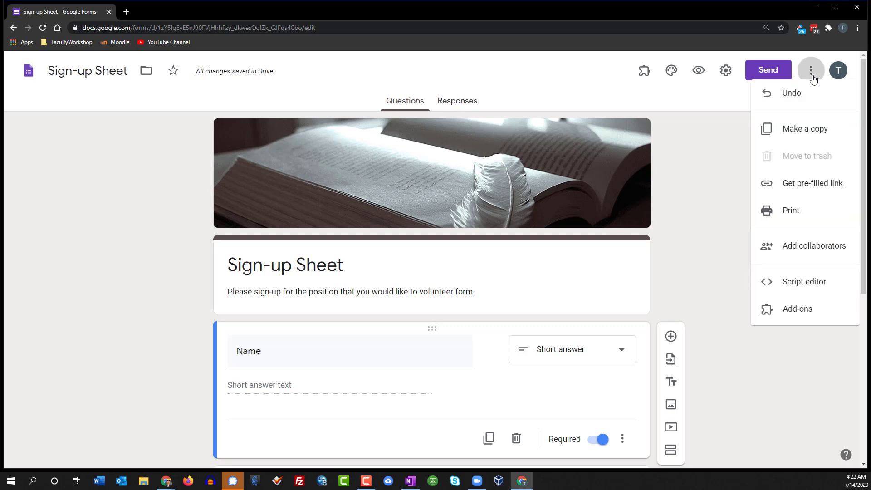
{"action": "left_click", "coordinate": [804, 320]}
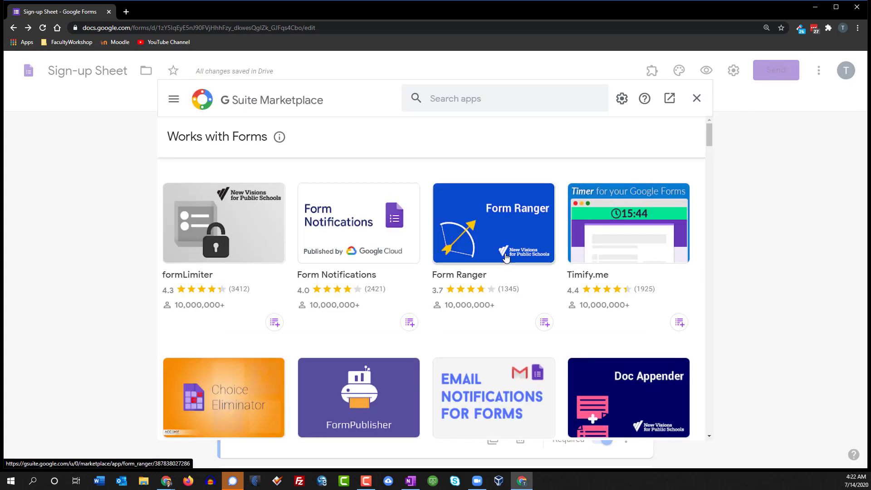
{"action": "left_click", "coordinate": [456, 99]}
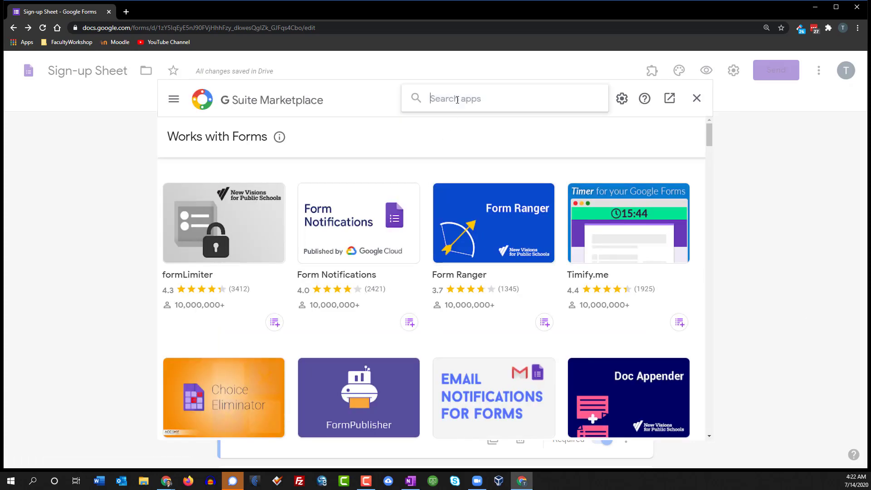
{"action": "type", "text": "choi"}
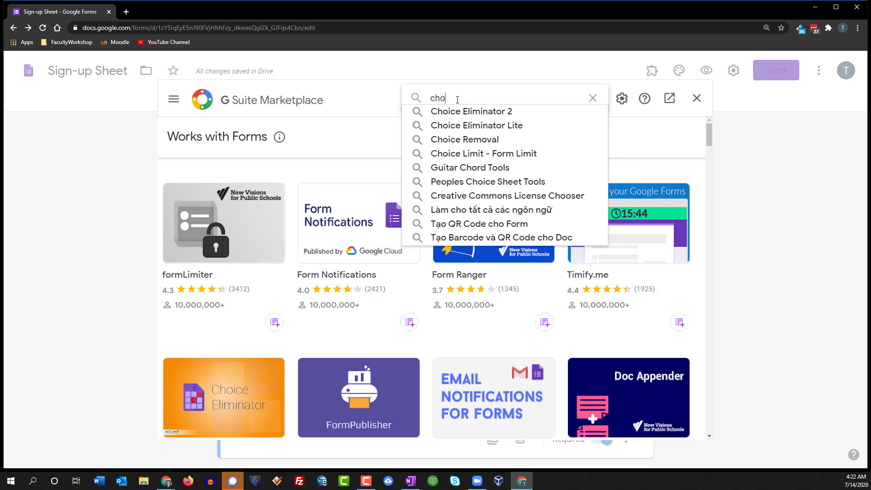
{"action": "type", "text": "ce"}
{"action": "left_click", "coordinate": [470, 139]}
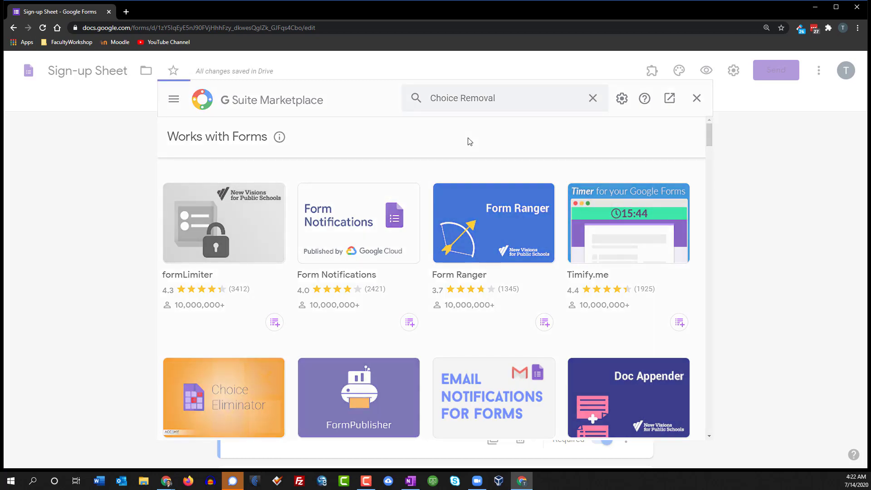
{"action": "left_click", "coordinate": [226, 229]}
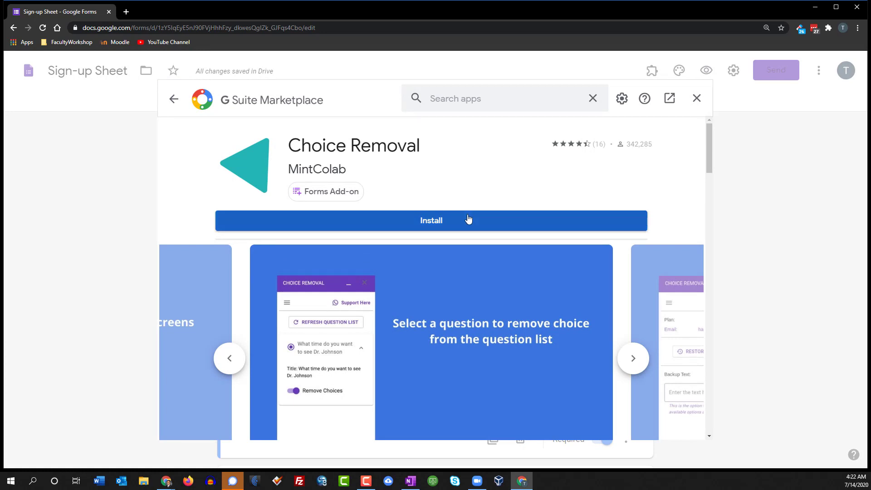
{"action": "left_click", "coordinate": [468, 219]}
{"action": "left_click", "coordinate": [496, 327]}
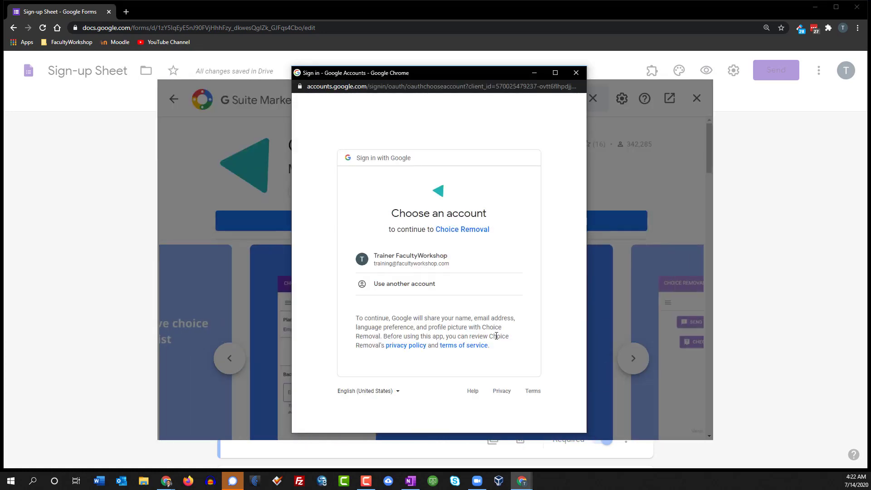
Step: Pick the Google account, allow Choice Removal's permissions, then close the Marketplace
{"action": "left_click", "coordinate": [410, 263]}
{"action": "scroll", "coordinate": [412, 269], "scroll_direction": "down", "scroll_amount": 3}
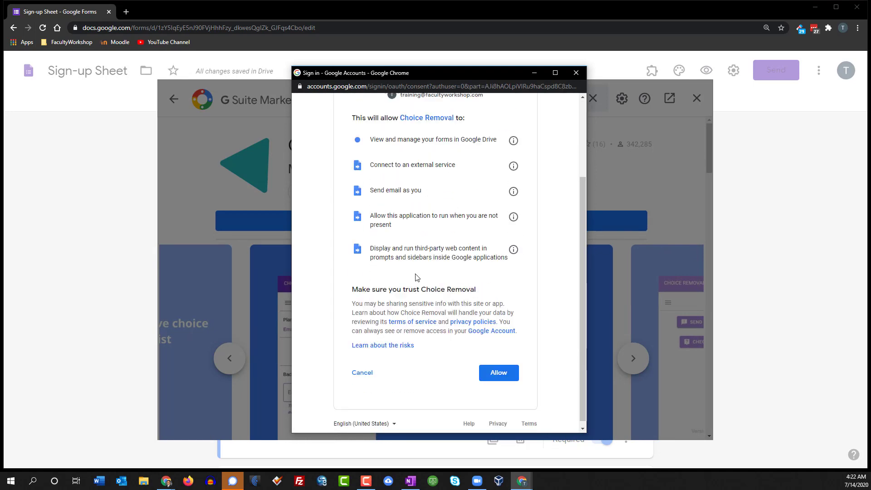
{"action": "left_click", "coordinate": [499, 369]}
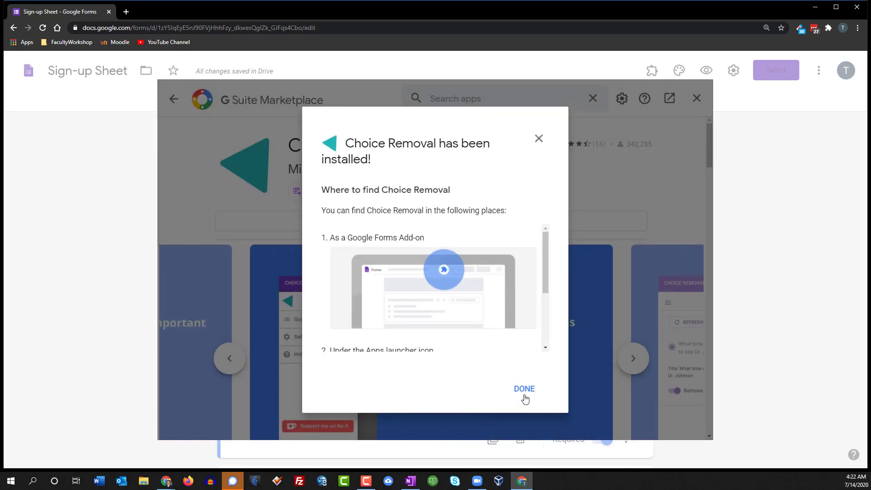
{"action": "left_click", "coordinate": [524, 390]}
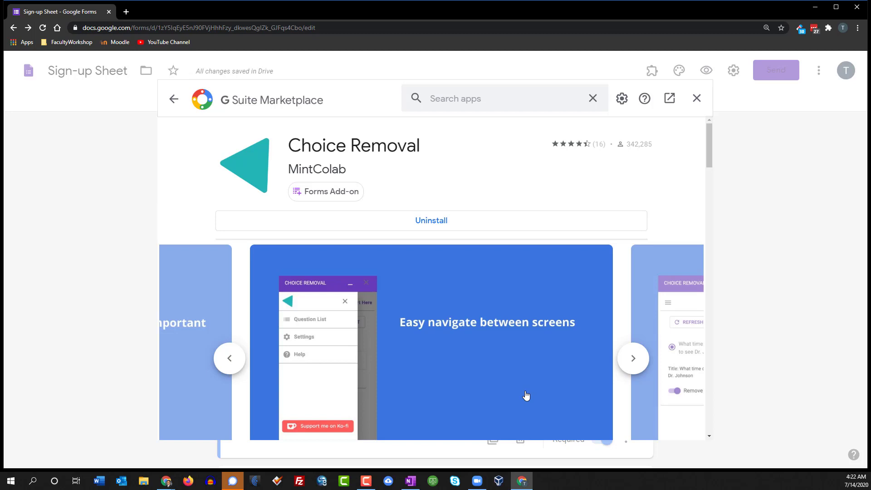
{"action": "left_click", "coordinate": [698, 99]}
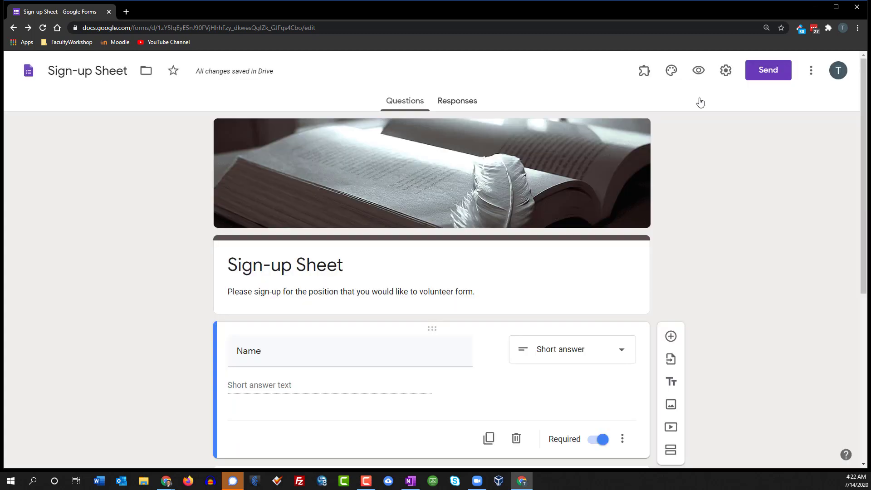
Step: Reload the Sign-up Sheet form editor page
{"action": "left_click", "coordinate": [44, 28]}
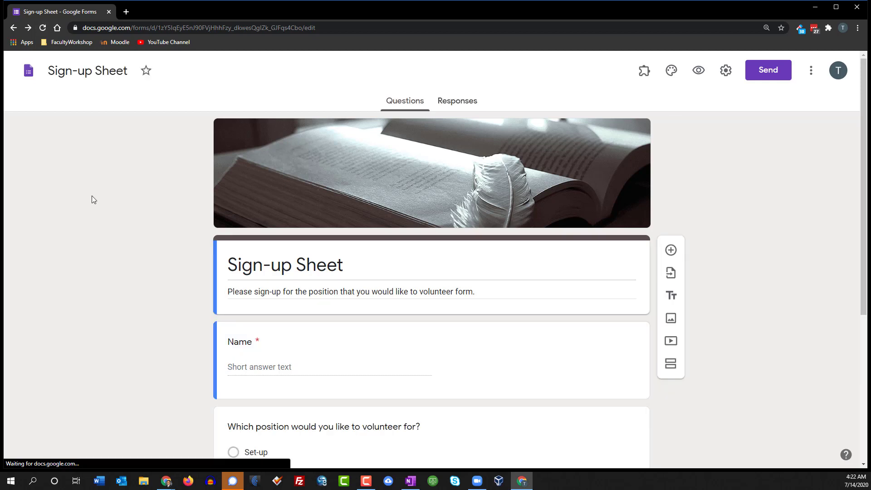
{"action": "scroll", "coordinate": [94, 199], "scroll_direction": "down", "scroll_amount": 3}
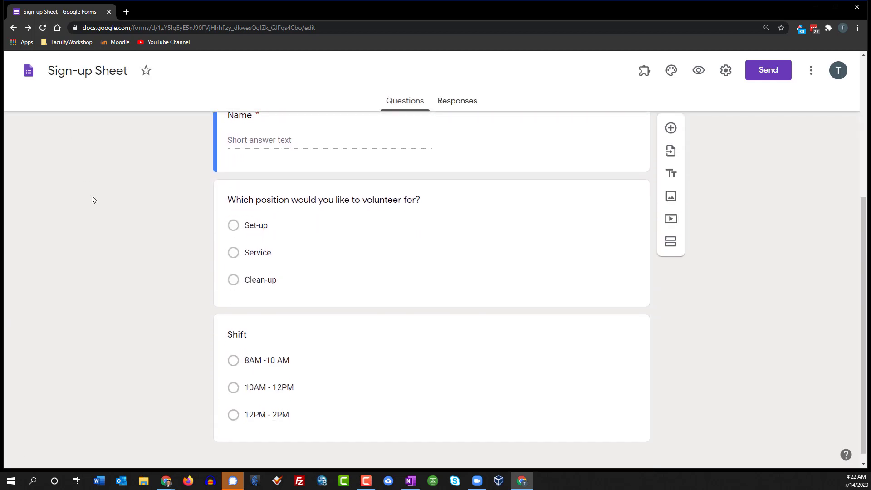
{"action": "scroll", "coordinate": [93, 199], "scroll_direction": "up", "scroll_amount": 3}
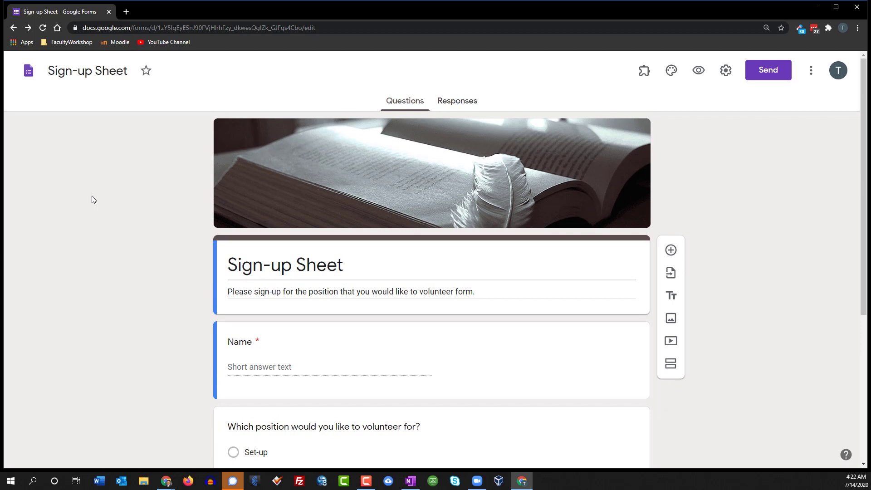
{"action": "scroll", "coordinate": [94, 199], "scroll_direction": "down", "scroll_amount": 2}
{"action": "scroll", "coordinate": [92, 200], "scroll_direction": "down", "scroll_amount": 1}
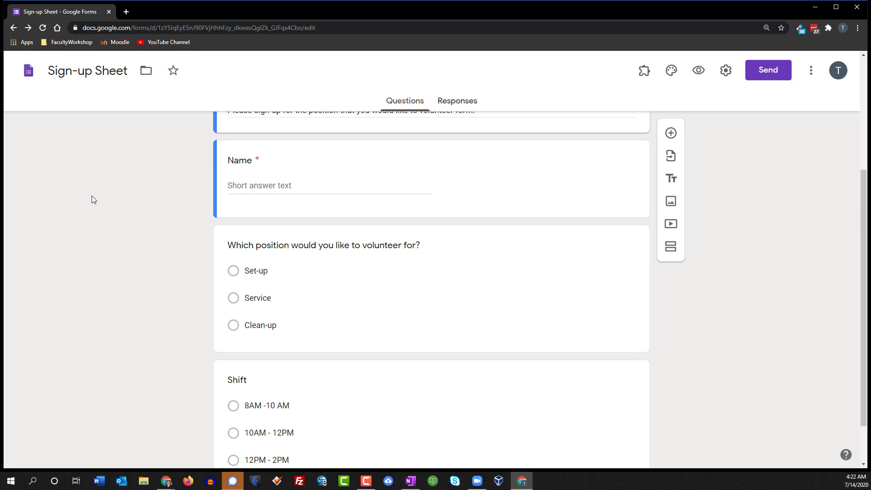
{"action": "scroll", "coordinate": [94, 199], "scroll_direction": "down", "scroll_amount": 1}
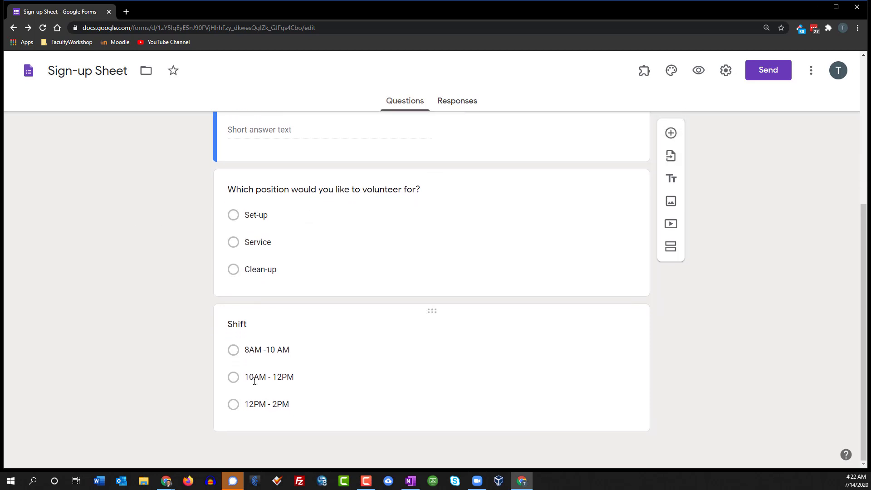
Step: Launch the Choice Removal add-on and open its configuration panel
{"action": "left_click", "coordinate": [647, 80]}
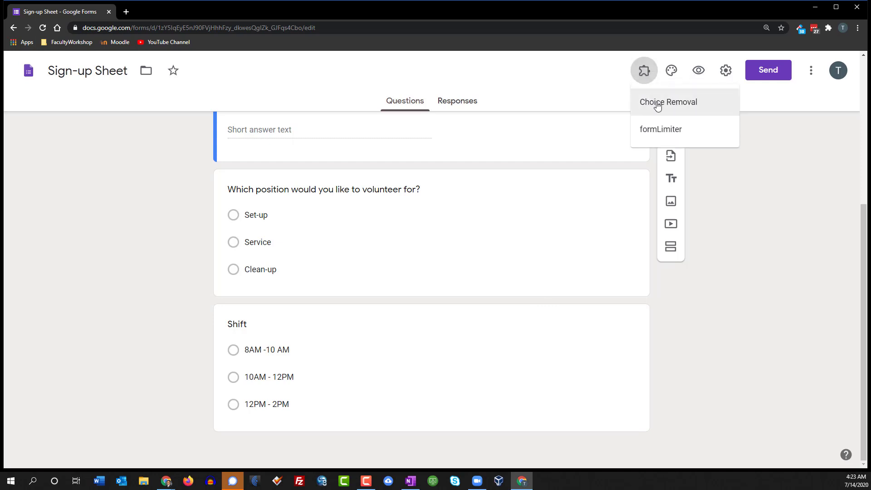
{"action": "left_click", "coordinate": [657, 103]}
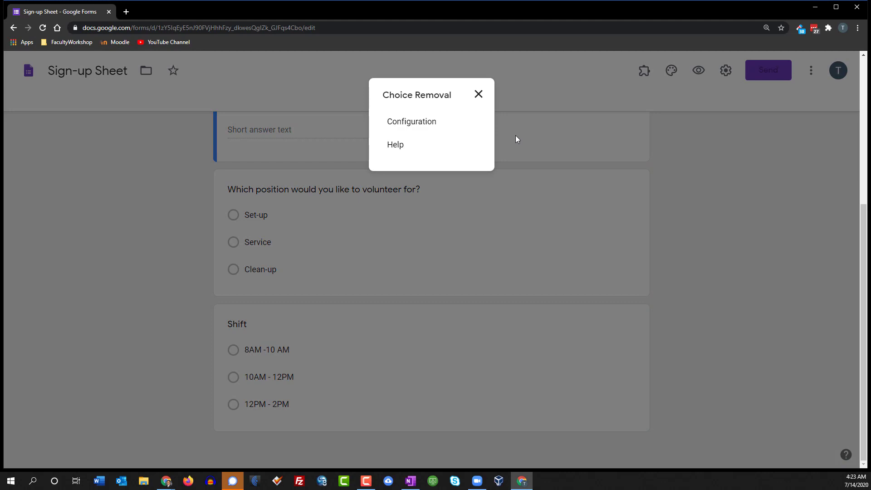
{"action": "left_click", "coordinate": [421, 122]}
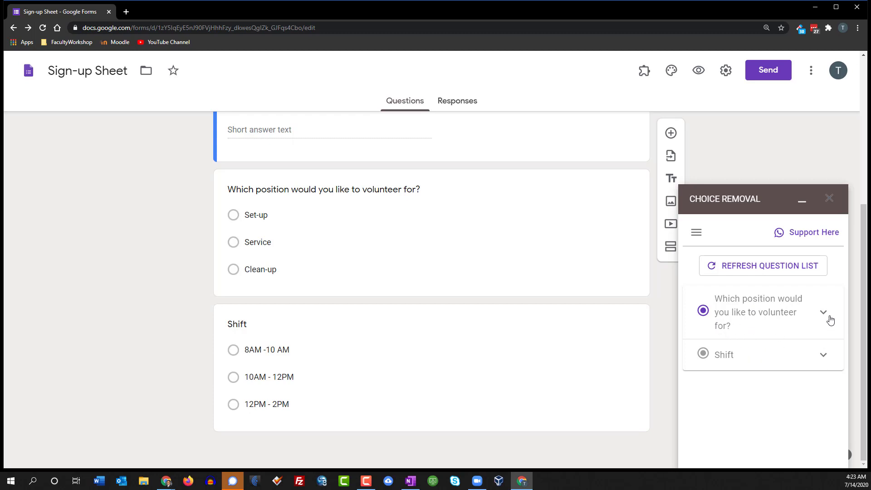
Step: Expand the Shift question's settings and switch on Remove Choices
{"action": "left_click", "coordinate": [824, 312]}
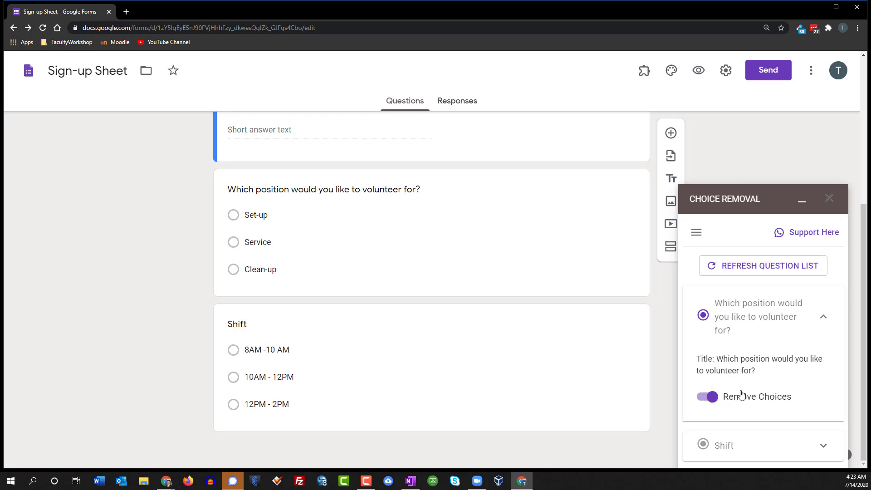
{"action": "left_click", "coordinate": [823, 317]}
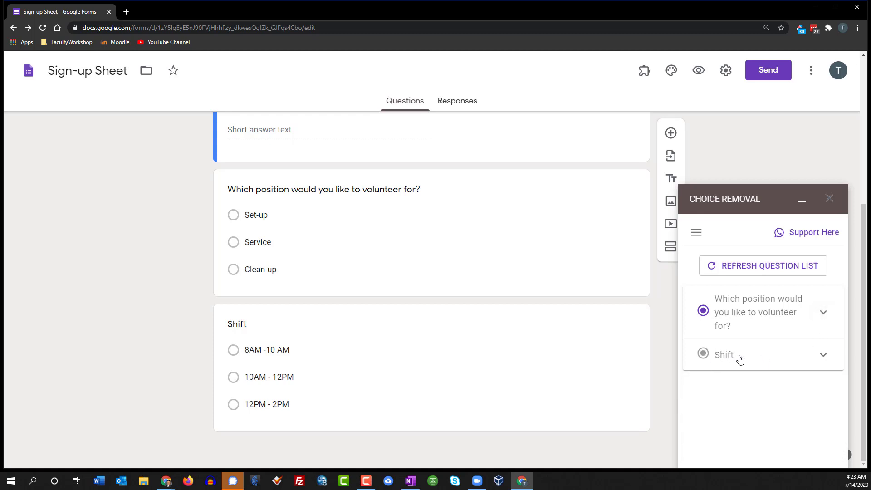
{"action": "left_click", "coordinate": [823, 356]}
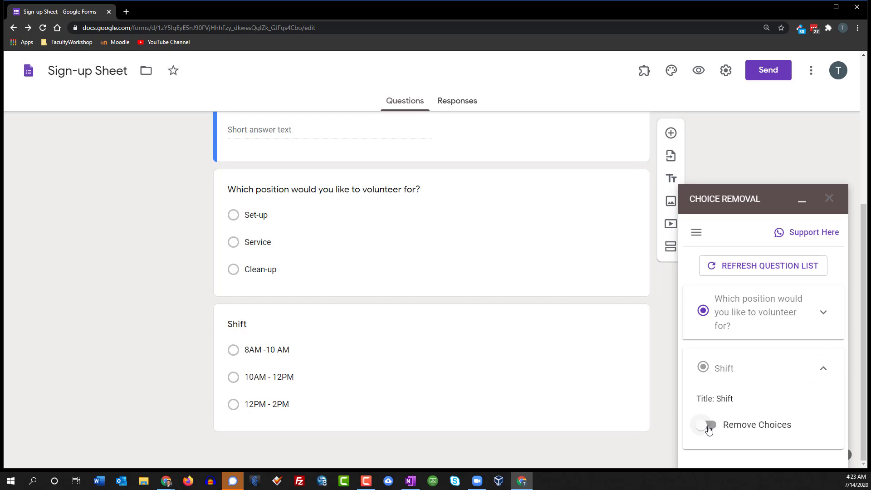
{"action": "left_click", "coordinate": [707, 426]}
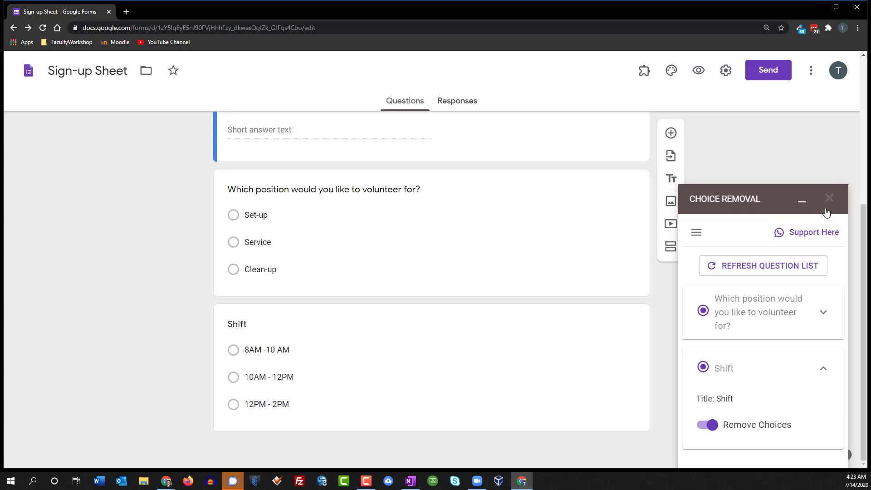
Step: Close the Choice Removal sidebar and refresh the Sign-up Sheet editor
{"action": "left_click", "coordinate": [829, 198]}
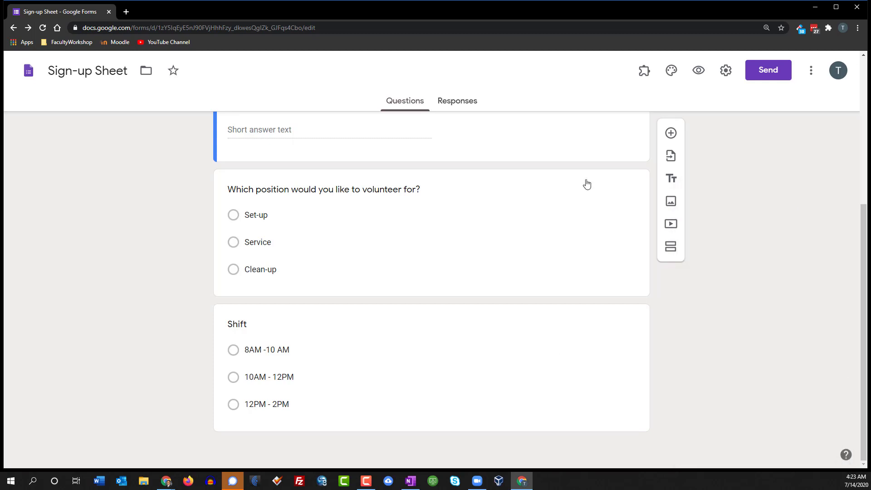
{"action": "left_click", "coordinate": [43, 27]}
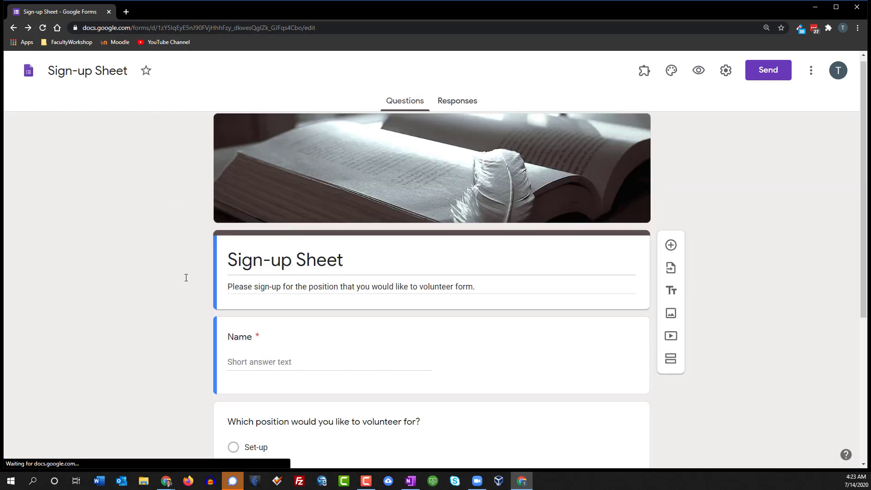
{"action": "scroll", "coordinate": [163, 265], "scroll_direction": "down", "scroll_amount": 2}
{"action": "scroll", "coordinate": [146, 258], "scroll_direction": "down", "scroll_amount": 1}
{"action": "scroll", "coordinate": [146, 258], "scroll_direction": "up", "scroll_amount": 2}
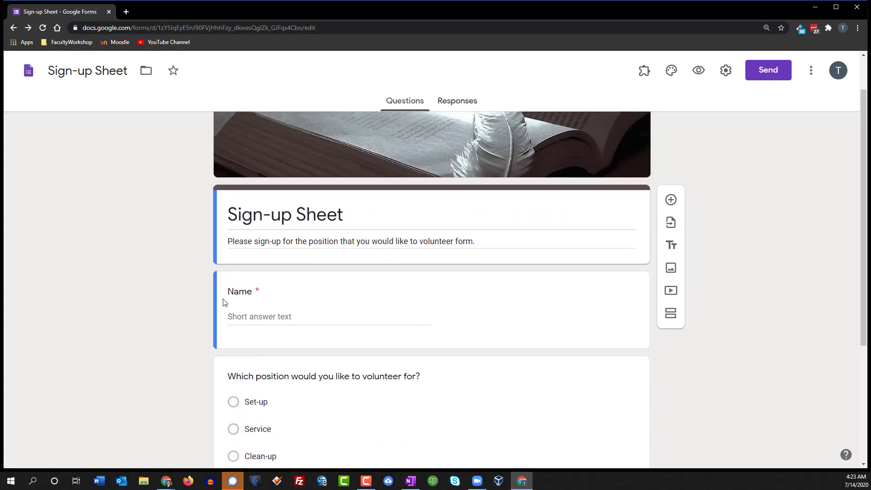
{"action": "scroll", "coordinate": [225, 303], "scroll_direction": "down", "scroll_amount": 1}
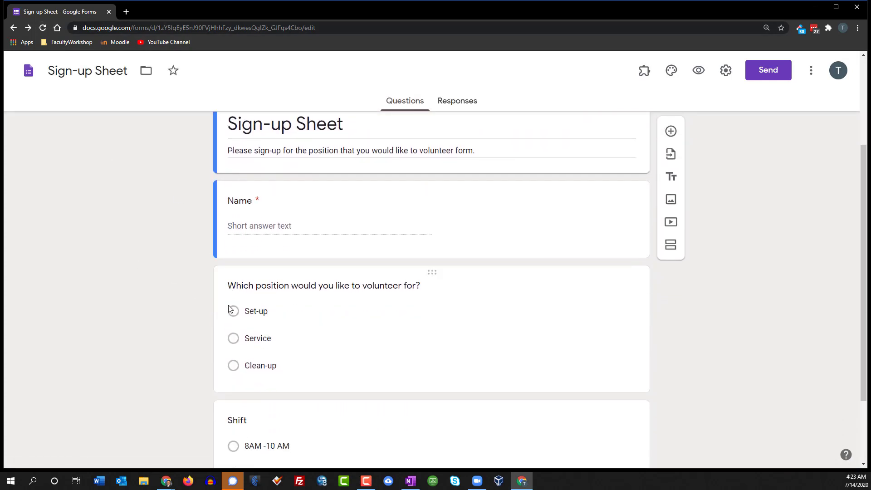
Step: Preview the form and submit Eddie's sign-up for Clean-up, 12PM - 2PM
{"action": "left_click", "coordinate": [698, 71]}
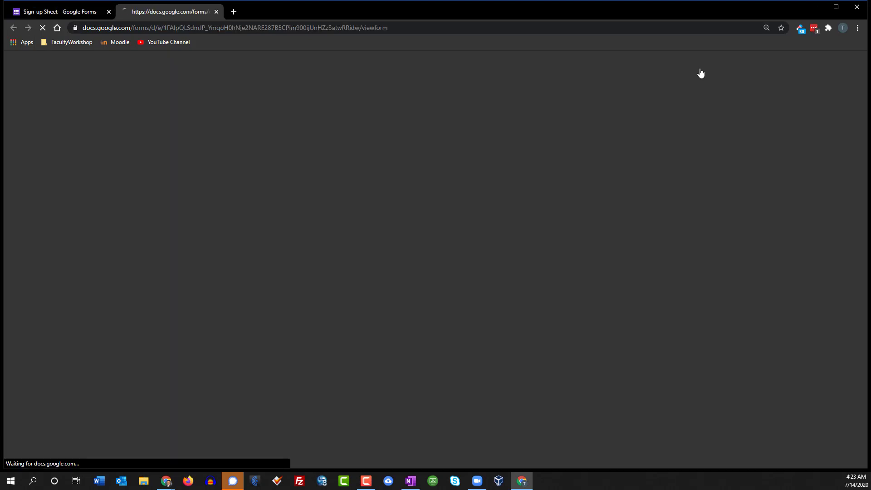
{"action": "scroll", "coordinate": [157, 141], "scroll_direction": "down", "scroll_amount": 2}
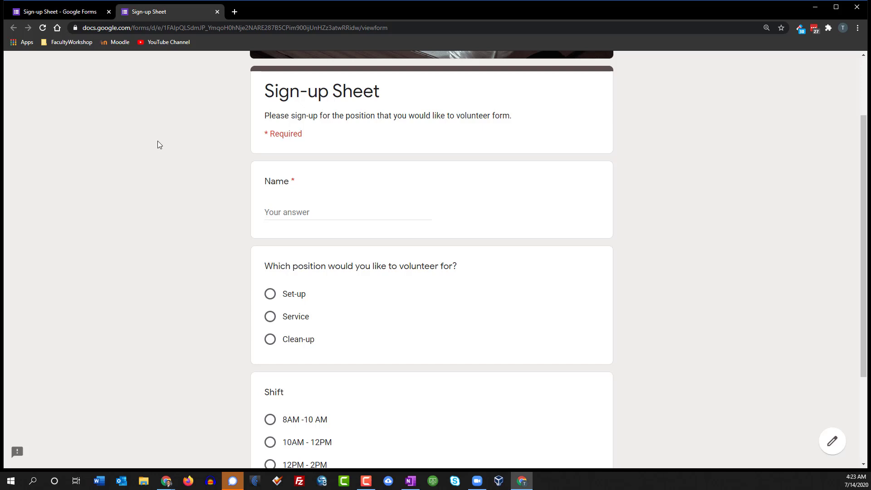
{"action": "scroll", "coordinate": [157, 141], "scroll_direction": "down", "scroll_amount": 2}
{"action": "scroll", "coordinate": [213, 140], "scroll_direction": "up", "scroll_amount": 1}
{"action": "left_click", "coordinate": [274, 127]}
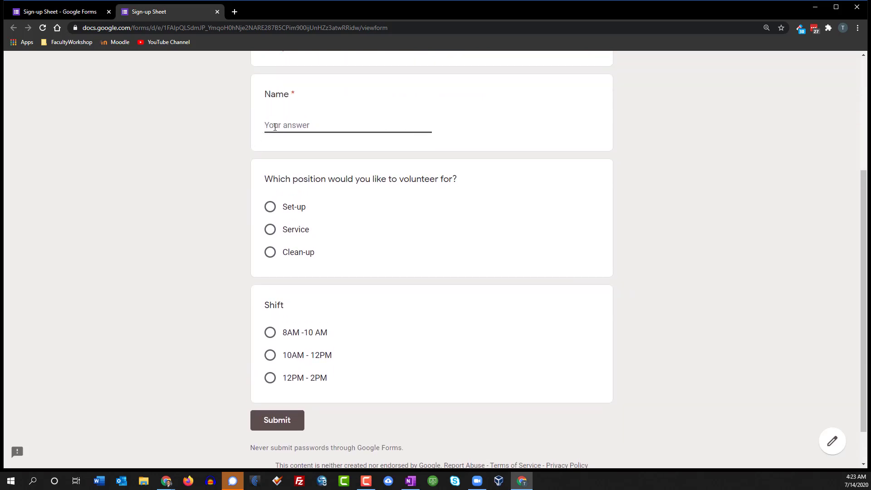
{"action": "type", "text": "Eddie"}
{"action": "left_click", "coordinate": [270, 256]}
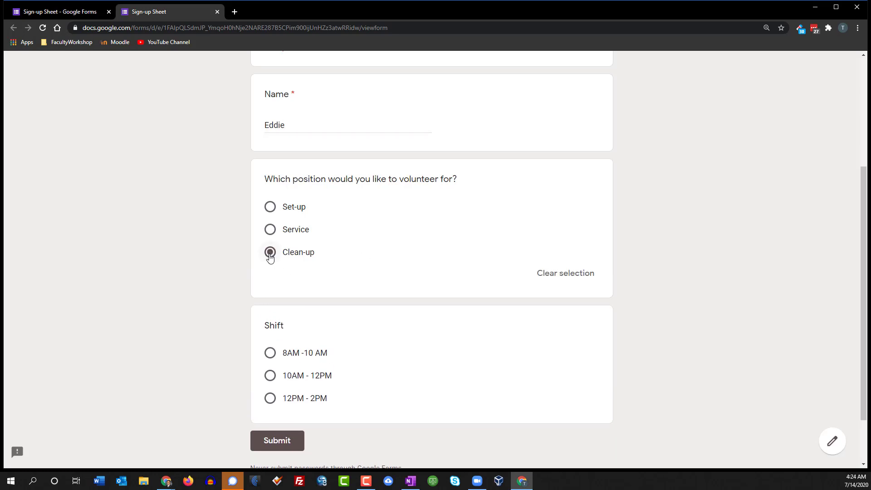
{"action": "left_click", "coordinate": [270, 400]}
{"action": "scroll", "coordinate": [346, 374], "scroll_direction": "down", "scroll_amount": 2}
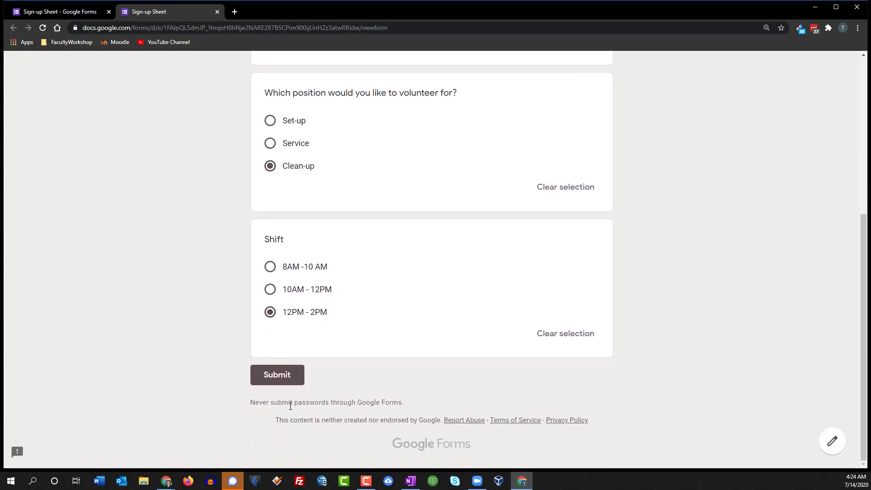
{"action": "left_click", "coordinate": [280, 380]}
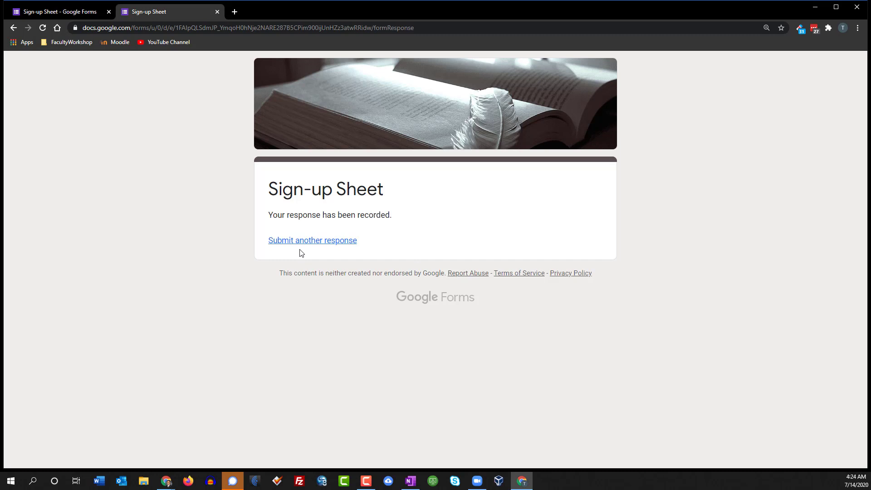
Step: Reload the confirmation page and start another blank response
{"action": "left_click", "coordinate": [47, 29]}
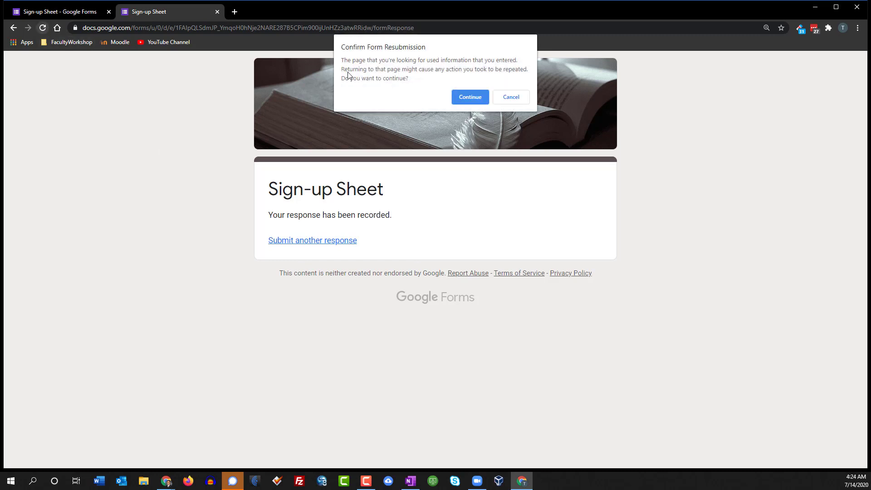
{"action": "left_click", "coordinate": [471, 93]}
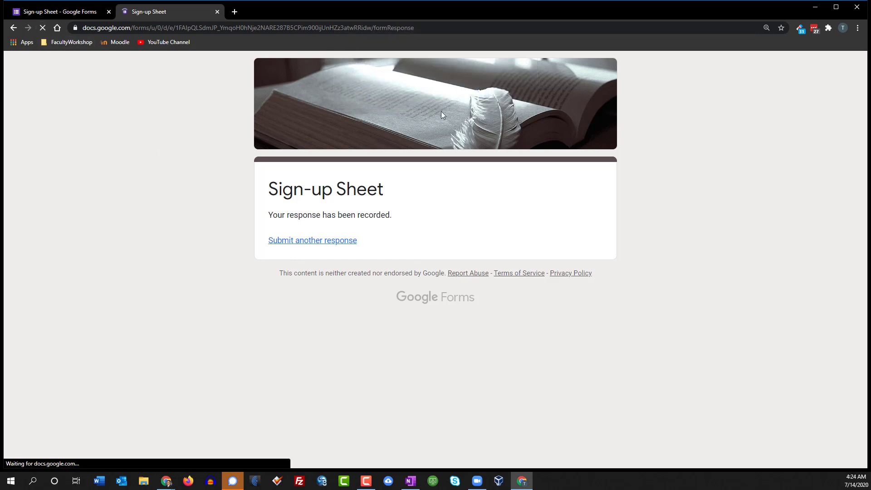
{"action": "left_click", "coordinate": [295, 239]}
{"action": "scroll", "coordinate": [212, 216], "scroll_direction": "down", "scroll_amount": 1}
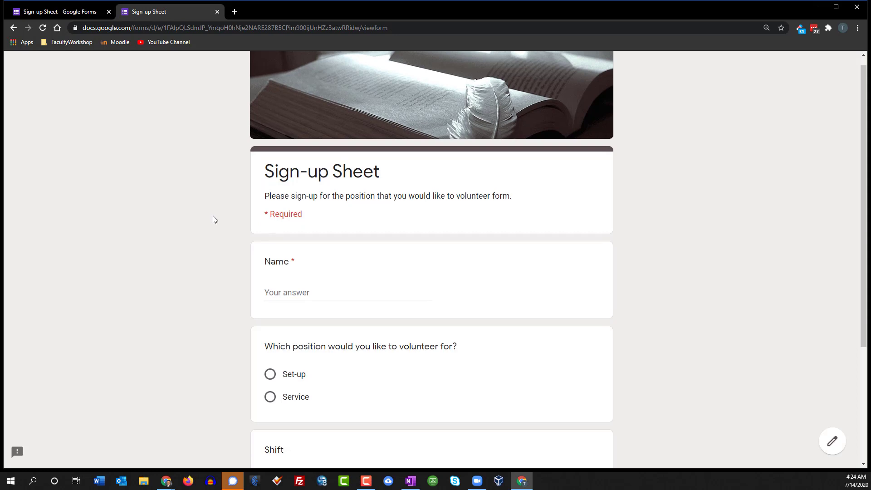
{"action": "scroll", "coordinate": [213, 220], "scroll_direction": "down", "scroll_amount": 2}
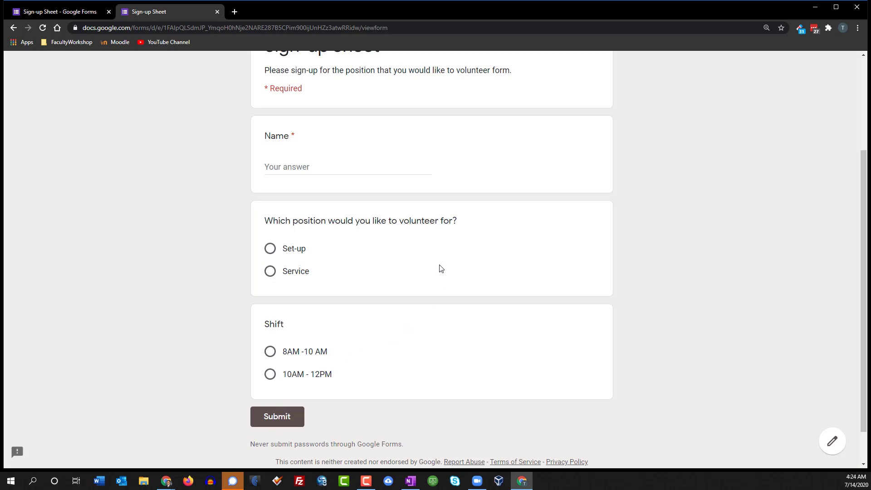
Step: Submit Mary's sign-up for the Set-up position and the 8AM - 10AM shift
{"action": "left_click", "coordinate": [314, 173]}
{"action": "type", "text": "Mary"}
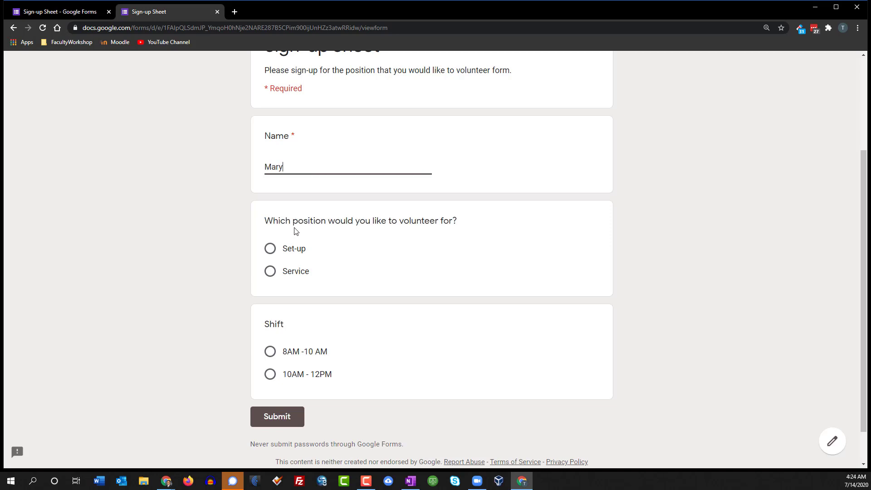
{"action": "left_click", "coordinate": [270, 249]}
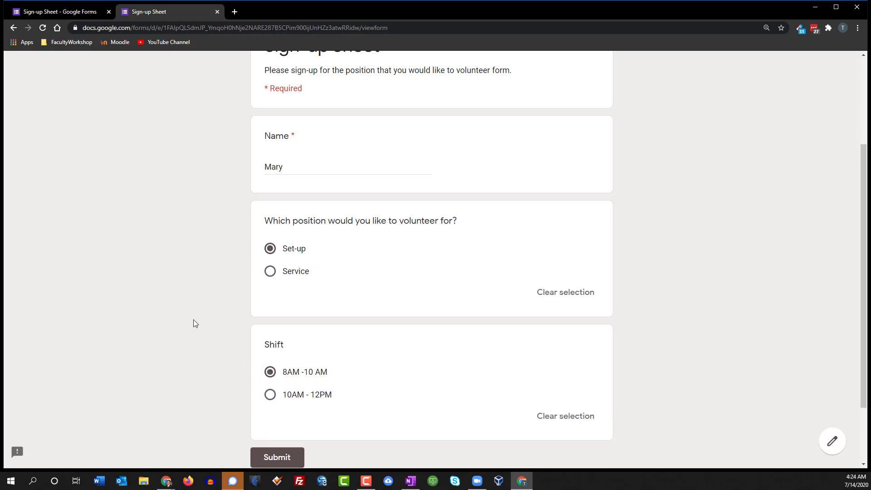
{"action": "scroll", "coordinate": [193, 323], "scroll_direction": "down", "scroll_amount": 2}
{"action": "left_click", "coordinate": [288, 383]}
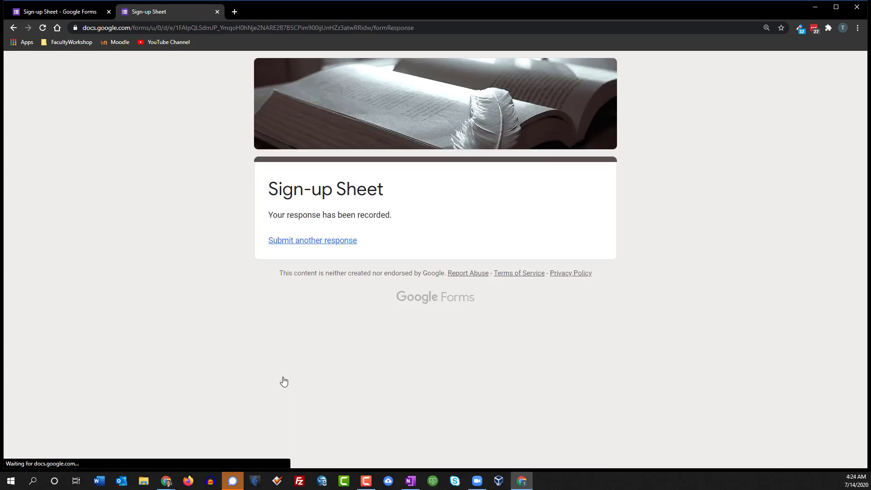
Step: Start another response and reload, leaving only Service and 10AM - 12PM
{"action": "left_click", "coordinate": [312, 241]}
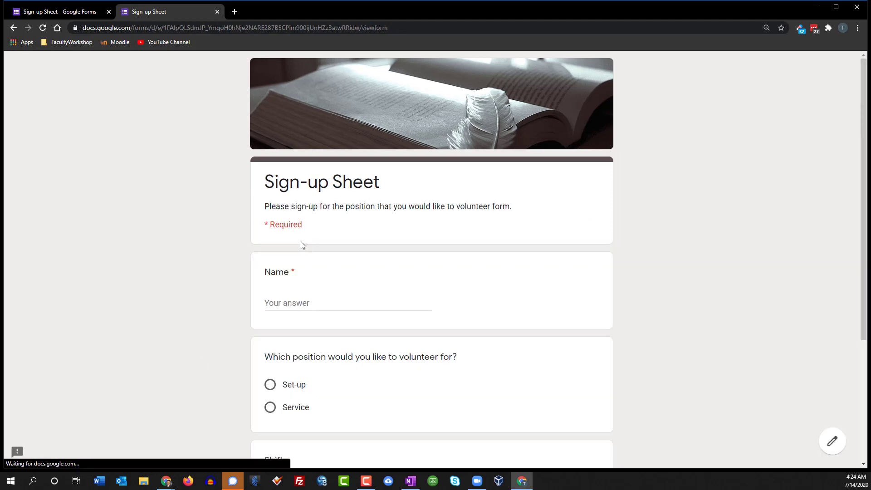
{"action": "scroll", "coordinate": [214, 230], "scroll_direction": "down", "scroll_amount": 1}
{"action": "scroll", "coordinate": [164, 108], "scroll_direction": "down", "scroll_amount": 1}
{"action": "left_click", "coordinate": [43, 28]}
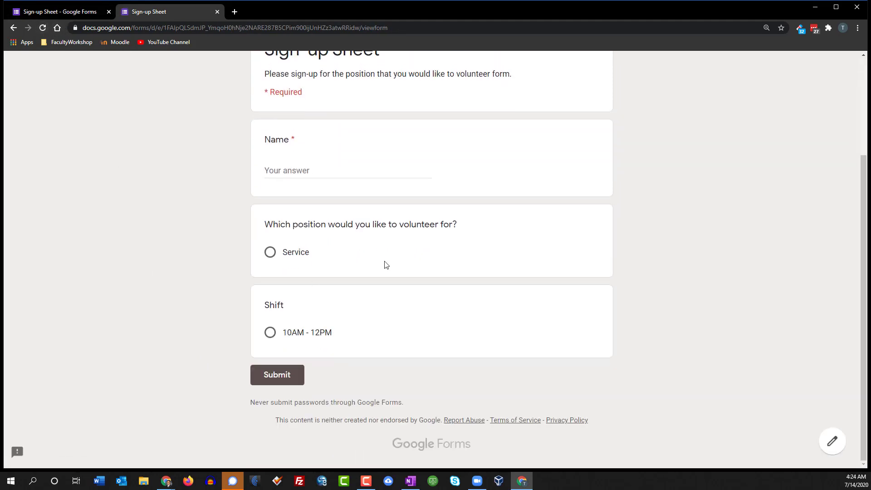